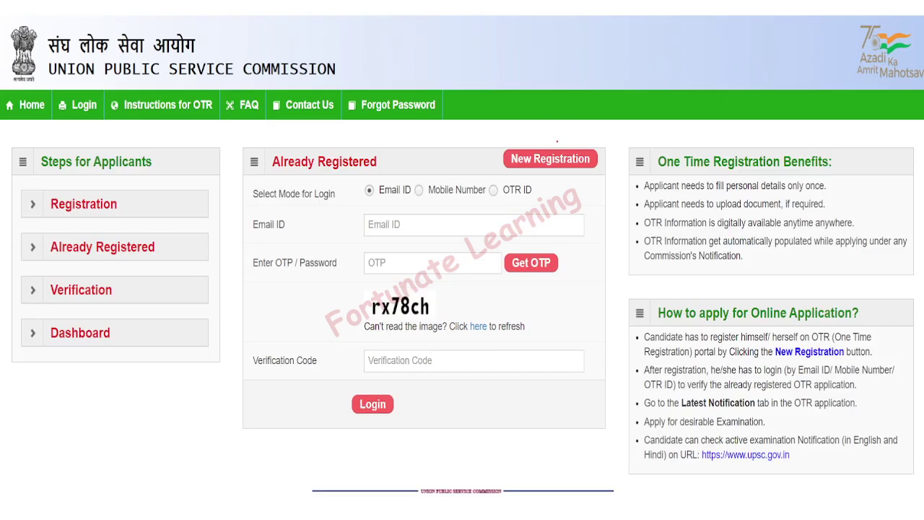
Step: Open the New Registration form and review the applicant details required for registration, from name through security questions
mouse_move(510, 165)
left_mouse_down()
mouse_move(535, 176)
mouse_move(569, 165)
left_mouse_up()
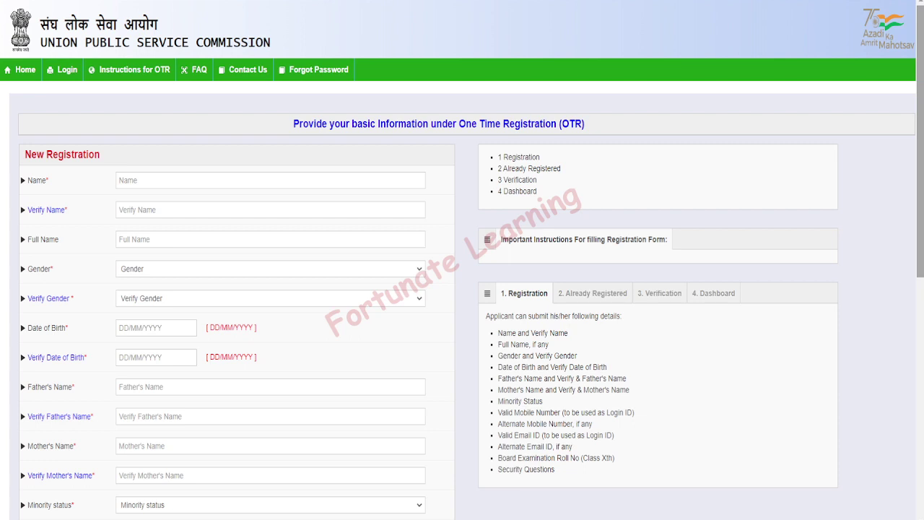
mouse_move(509, 297)
left_mouse_down()
mouse_move(551, 291)
mouse_move(528, 280)
mouse_move(518, 307)
left_mouse_up()
left_click_drag(509, 335, 564, 322)
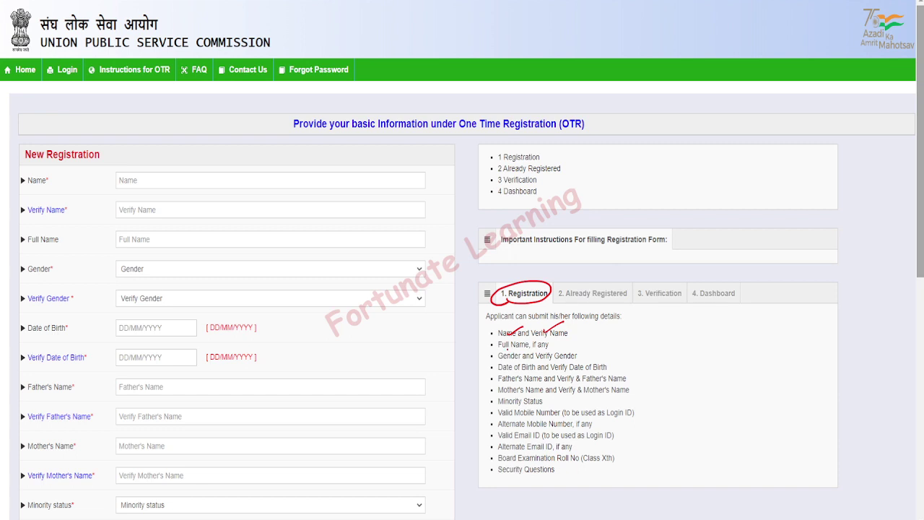
left_click_drag(509, 347, 531, 341)
mouse_move(510, 353)
left_mouse_down()
mouse_move(540, 344)
mouse_move(544, 355)
left_mouse_up()
mouse_move(520, 386)
left_mouse_down()
mouse_move(537, 377)
mouse_move(556, 427)
left_mouse_up()
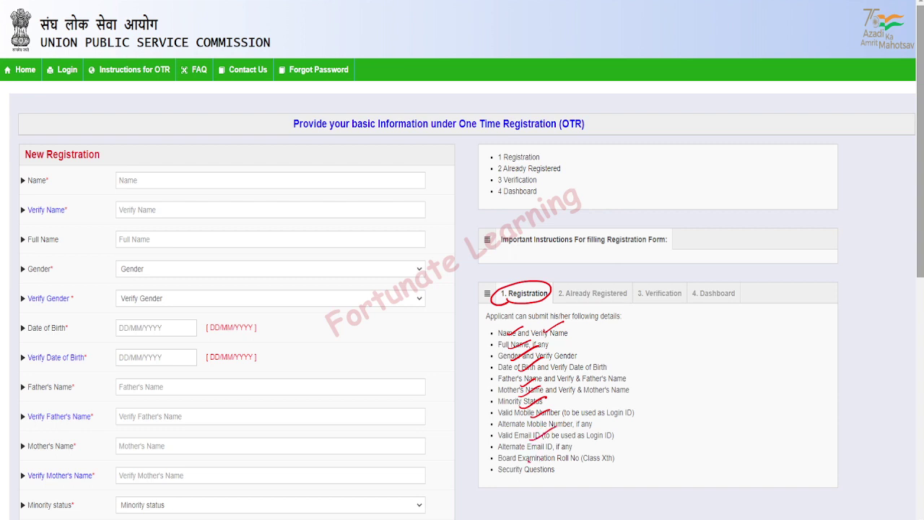
left_click_drag(530, 462, 552, 450)
left_click_drag(523, 473, 555, 466)
mouse_move(544, 246)
left_mouse_down()
mouse_move(654, 245)
mouse_move(549, 227)
mouse_move(515, 247)
mouse_move(533, 247)
left_mouse_up()
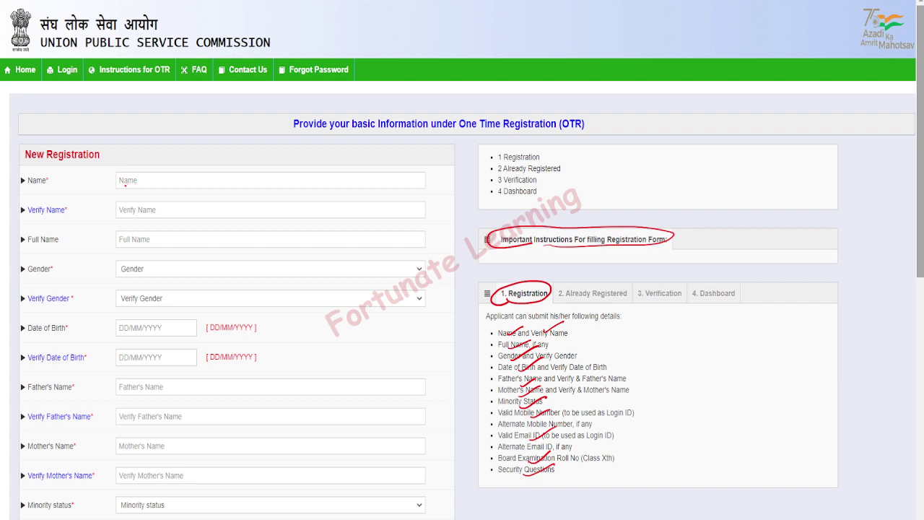
Step: Review the Already Registered instructions on logging in through OTP and through password
left_click_drag(125, 185, 145, 184)
left_click_drag(591, 287, 626, 274)
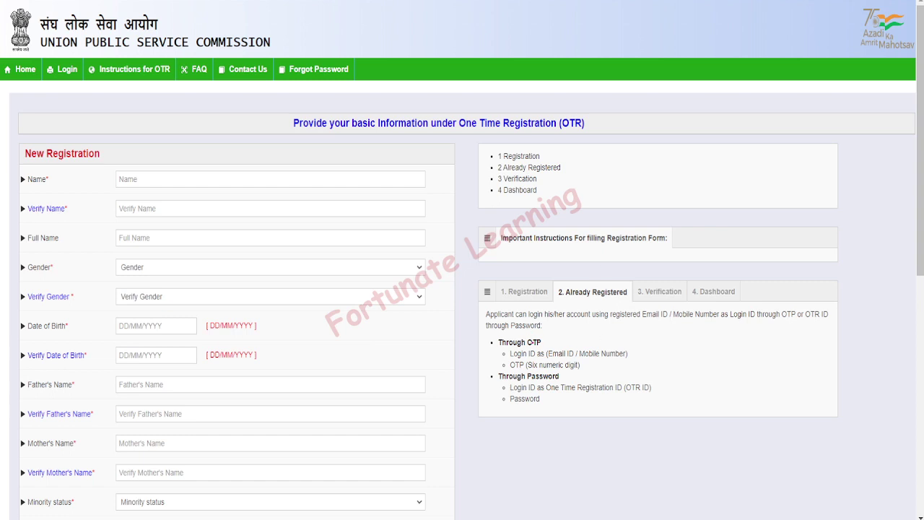
left_click_drag(536, 343, 563, 335)
left_click_drag(544, 380, 571, 372)
Step: Review the Verification details and the Dashboard instructions for personal details, active notifications and application submission status
left_click_drag(655, 292, 686, 280)
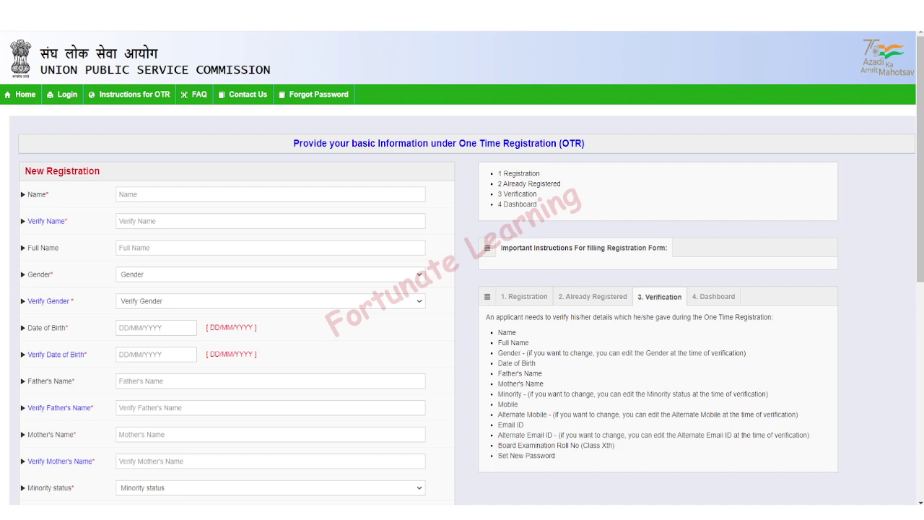
left_click_drag(497, 459, 534, 454)
mouse_move(701, 303)
left_mouse_down()
mouse_move(708, 285)
mouse_move(722, 306)
left_mouse_up()
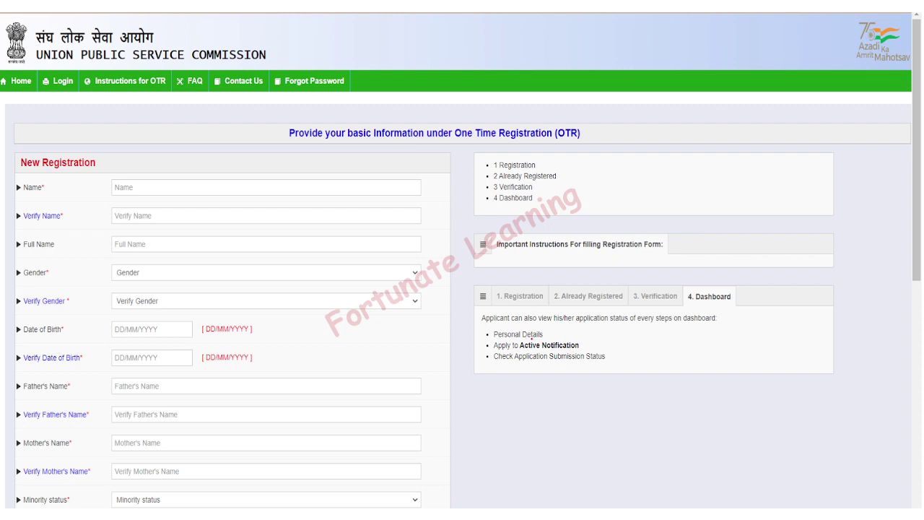
left_click_drag(532, 337, 584, 340)
left_click_drag(545, 363, 575, 365)
mouse_move(696, 304)
left_mouse_down()
mouse_move(725, 303)
mouse_move(705, 284)
left_mouse_up()
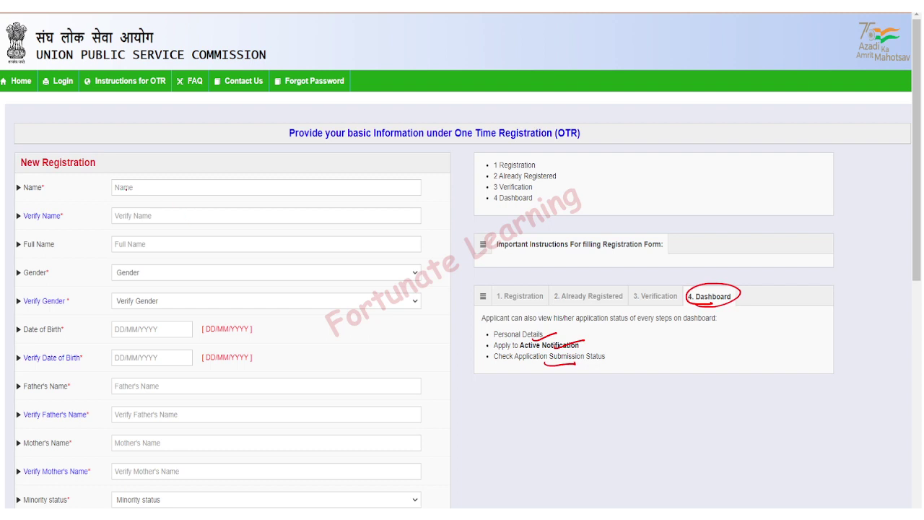
Step: Display the instructions for the Name field and read the three notes on certificate name, prefixes and character limit
left_click(125, 187)
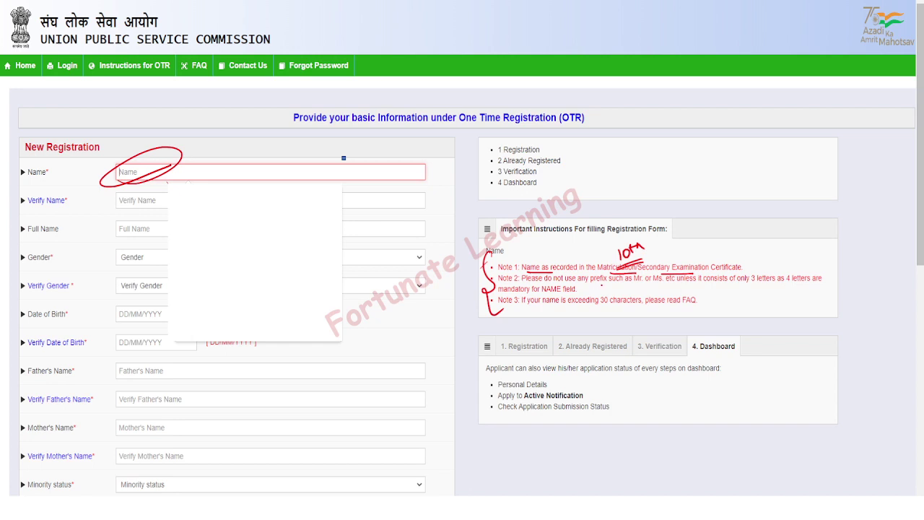
left_click_drag(603, 285, 715, 284)
left_click_drag(571, 306, 604, 307)
mouse_move(695, 307)
left_mouse_down()
mouse_move(676, 296)
mouse_move(690, 310)
left_mouse_up()
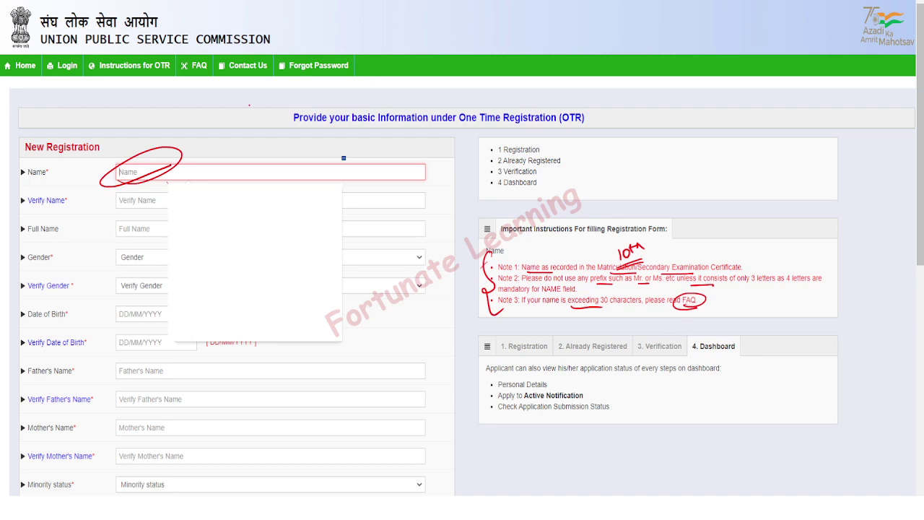
Step: Open the FAQ page and read the answer to question 6 about names longer than 30 characters
mouse_move(220, 52)
left_mouse_down()
mouse_move(181, 69)
mouse_move(208, 75)
left_mouse_up()
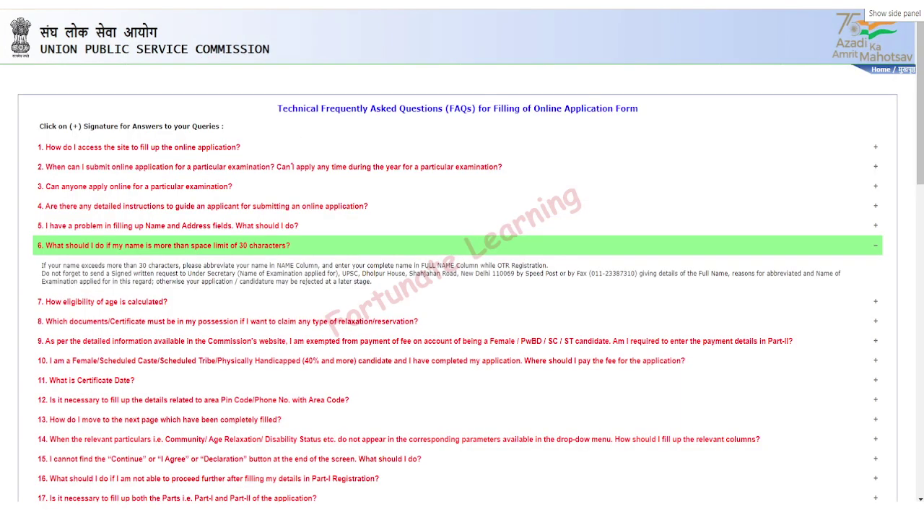
mouse_move(36, 236)
left_mouse_down()
mouse_move(32, 260)
mouse_move(46, 235)
left_mouse_up()
mouse_move(211, 253)
left_mouse_down()
mouse_move(290, 236)
mouse_move(180, 257)
mouse_move(230, 255)
left_mouse_up()
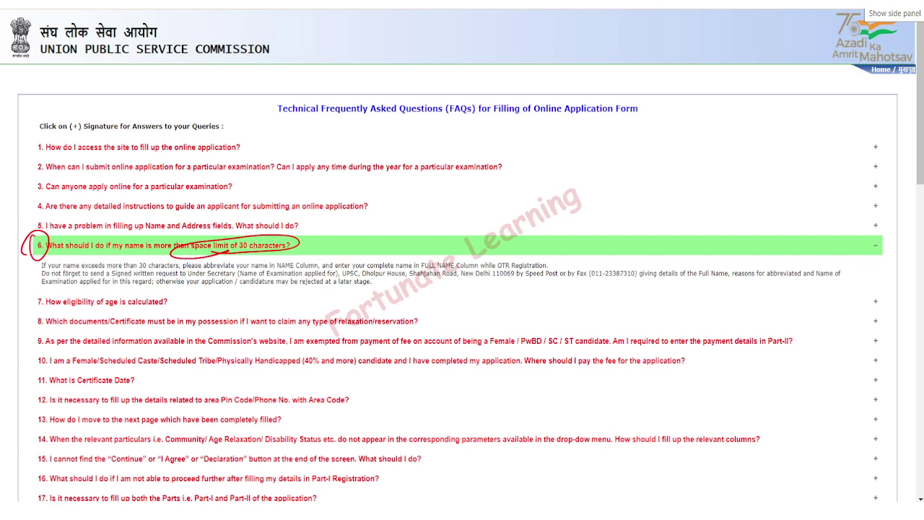
mouse_move(176, 254)
left_mouse_down()
mouse_move(145, 271)
mouse_move(168, 265)
left_mouse_up()
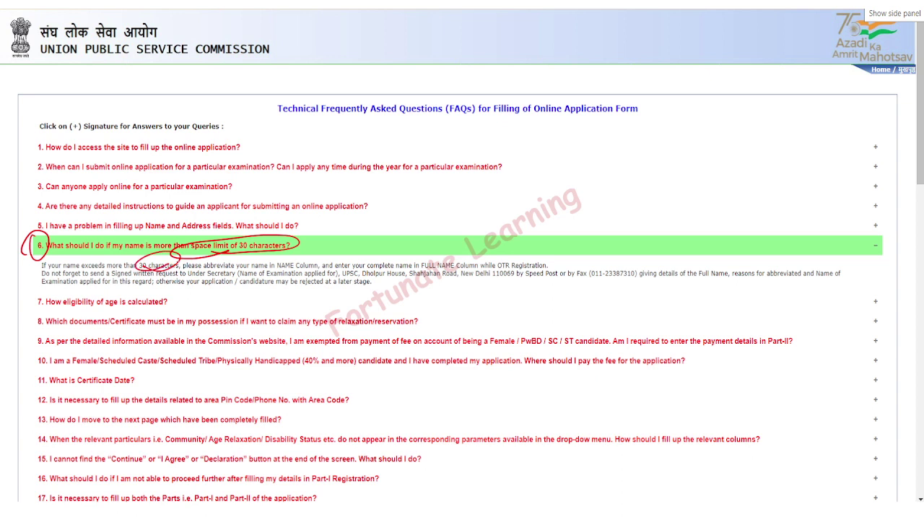
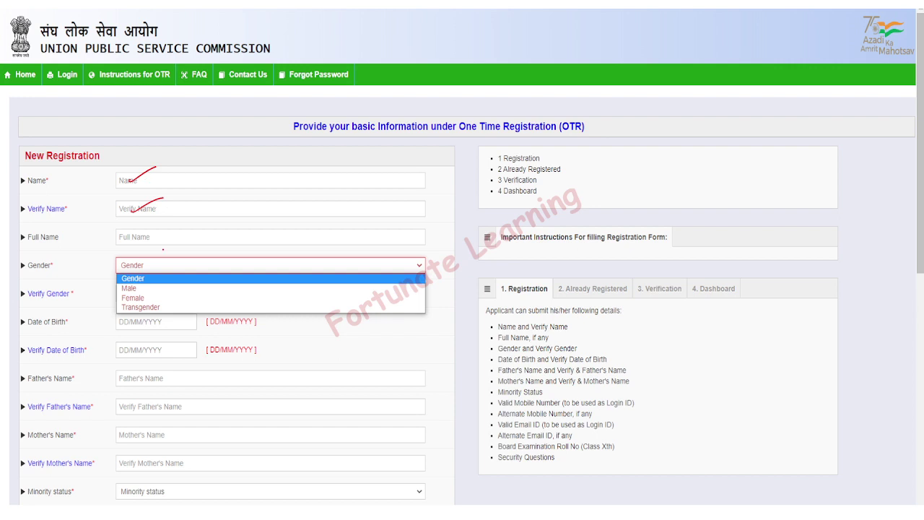
Step: Examine how the Name, Verify Name and Full Name fields of the registration form should be completed
mouse_move(181, 176)
left_mouse_down()
mouse_move(180, 188)
mouse_move(187, 173)
left_mouse_up()
mouse_move(175, 189)
left_mouse_down()
mouse_move(190, 185)
mouse_move(200, 196)
mouse_move(211, 178)
mouse_move(237, 176)
mouse_move(247, 187)
mouse_move(254, 179)
left_mouse_up()
mouse_move(196, 204)
left_mouse_down()
mouse_move(194, 216)
mouse_move(211, 220)
mouse_move(232, 203)
mouse_move(253, 212)
mouse_move(267, 205)
left_mouse_up()
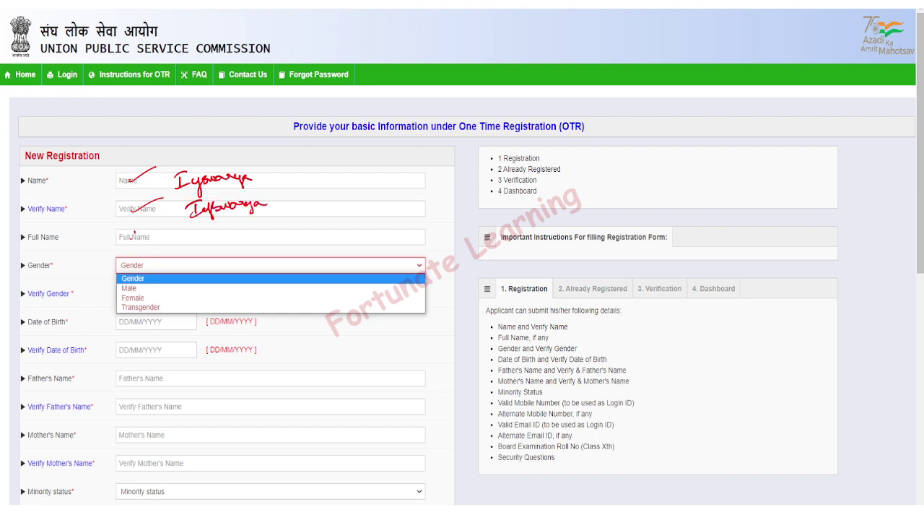
mouse_move(134, 233)
left_mouse_down()
mouse_move(144, 241)
mouse_move(160, 233)
mouse_move(299, 232)
left_mouse_up()
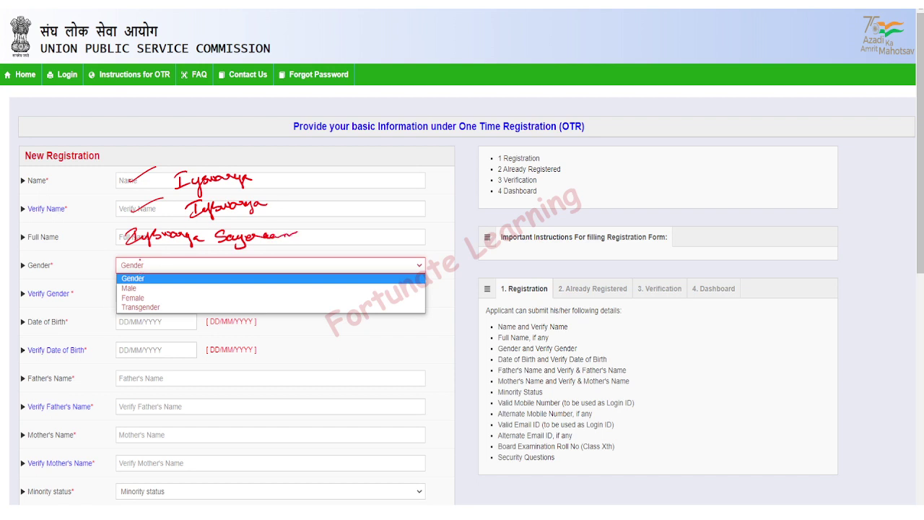
Step: Examine the options offered for Gender and Verify Gender
mouse_move(62, 250)
left_mouse_down()
mouse_move(29, 285)
mouse_move(75, 258)
left_mouse_up()
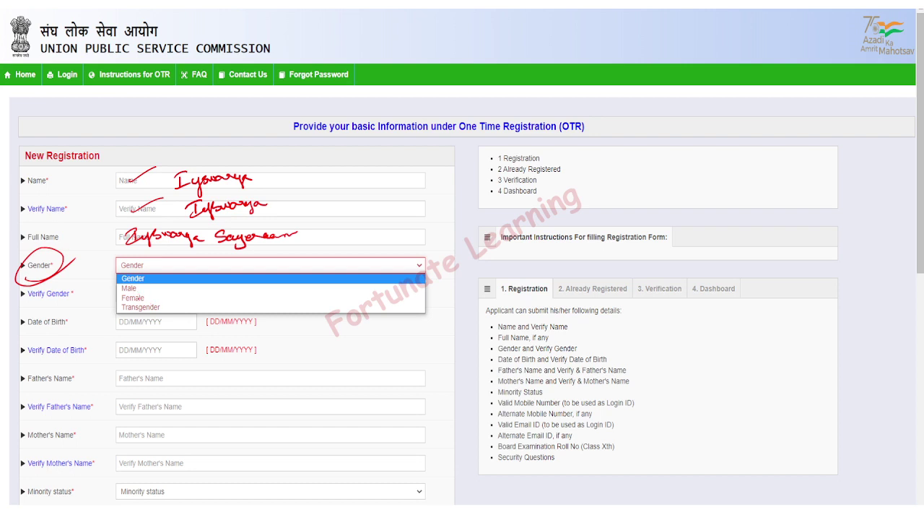
left_click_drag(137, 298, 177, 284)
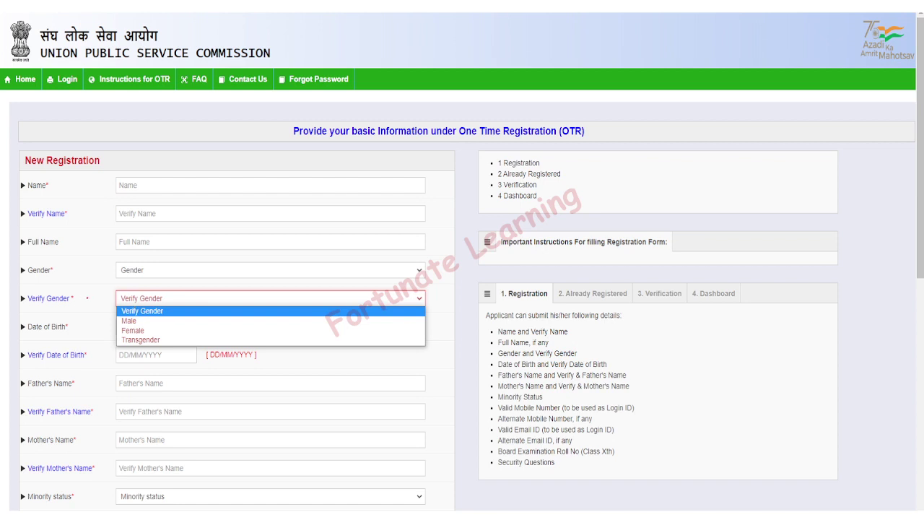
left_click_drag(51, 311, 74, 303)
left_click_drag(137, 336, 166, 323)
Step: Open the Date of Birth calendar and read the instruction about matching the Matriculation certificate
left_click(156, 327)
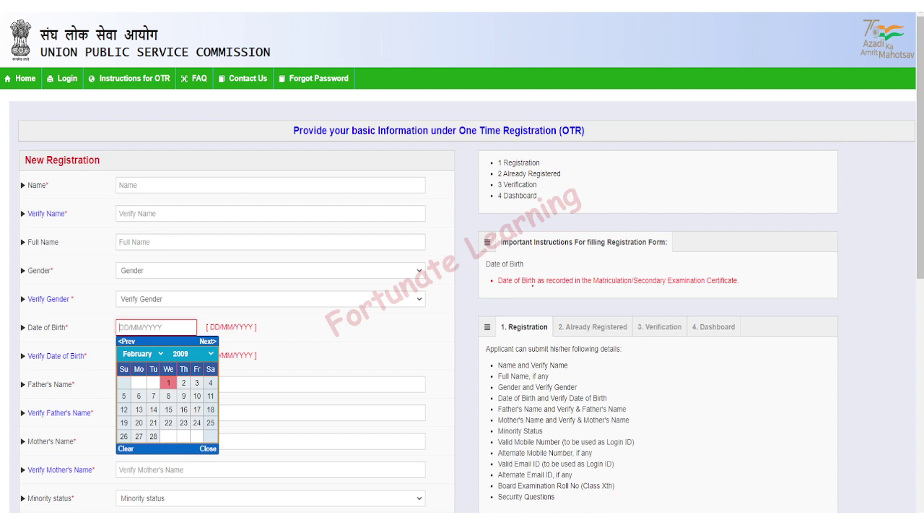
mouse_move(517, 288)
left_mouse_down()
mouse_move(645, 289)
mouse_move(718, 279)
left_mouse_up()
left_click_drag(634, 270, 635, 261)
left_click_drag(644, 263, 653, 254)
left_click_drag(654, 251, 665, 271)
left_click(652, 274)
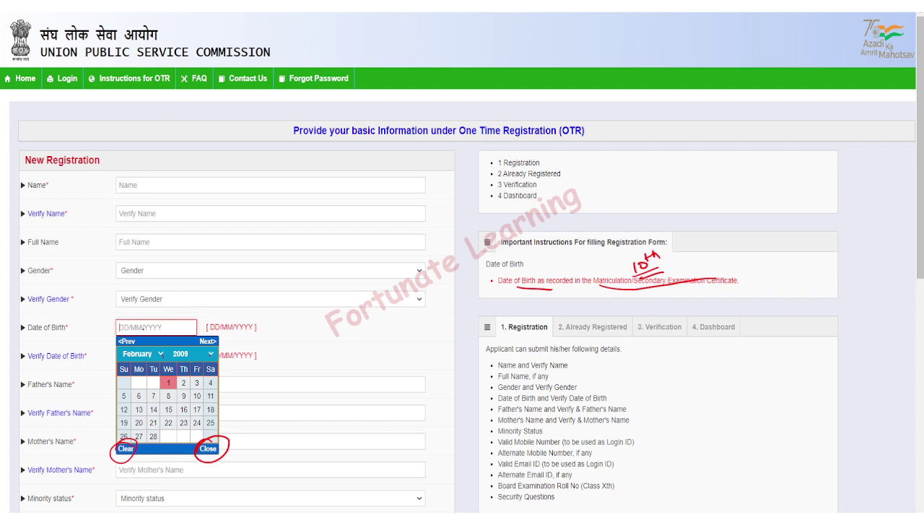
left_click(161, 353)
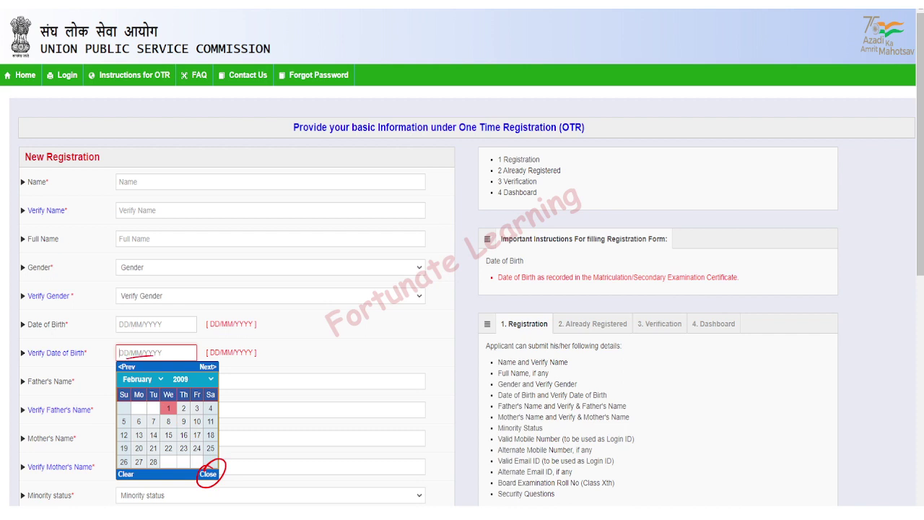
Step: Display the Father's Name instructions and read the rules on prefixes and matching the candidate's name
key("Tab")
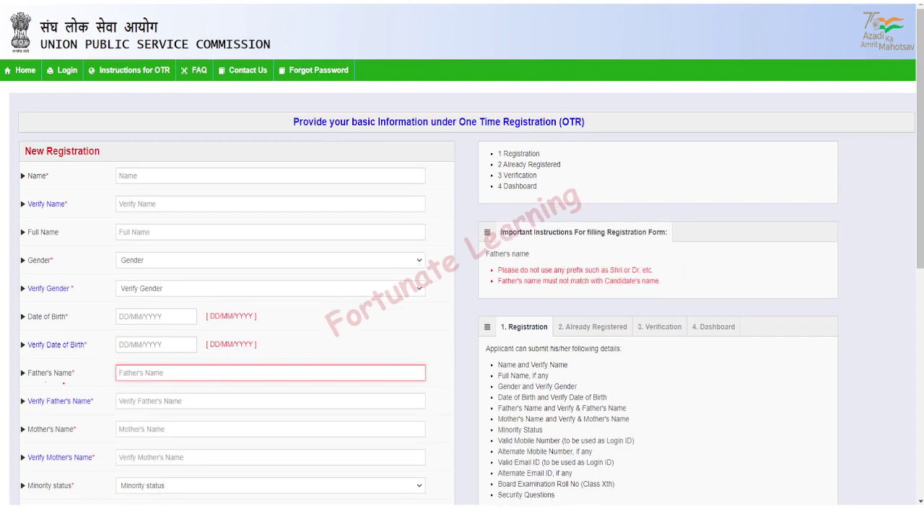
left_click_drag(64, 383, 76, 368)
left_click_drag(518, 276, 641, 275)
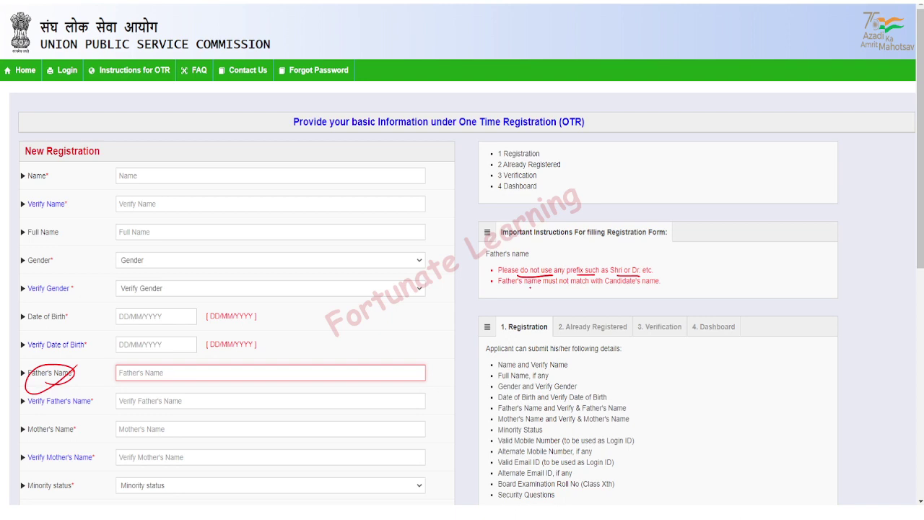
left_click_drag(574, 289, 659, 287)
left_click_drag(174, 400, 206, 390)
Step: Display the Mother's Name instructions and read the rules, checking the Verify Mother's Name field as well
left_click_drag(73, 438, 106, 423)
left_click(271, 429)
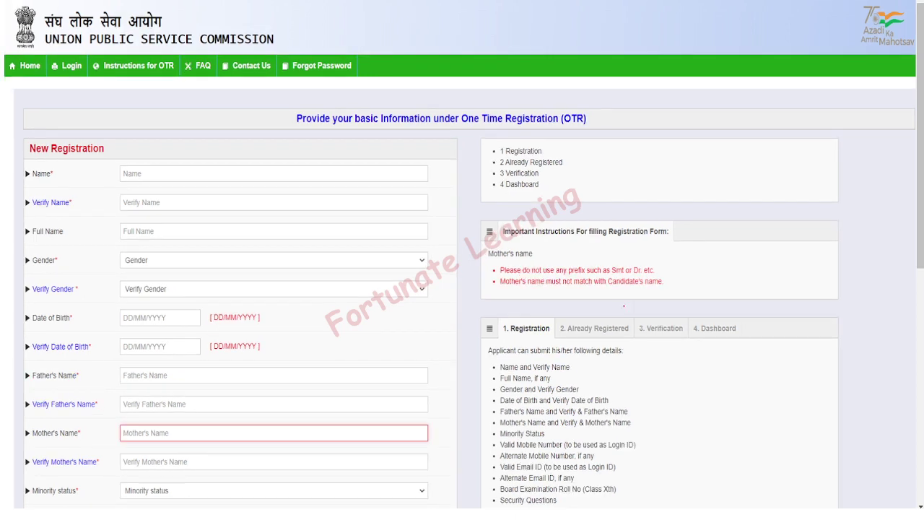
left_click_drag(616, 278, 648, 272)
mouse_move(514, 288)
left_mouse_down()
mouse_move(496, 285)
mouse_move(528, 291)
left_mouse_up()
left_click_drag(180, 426, 165, 435)
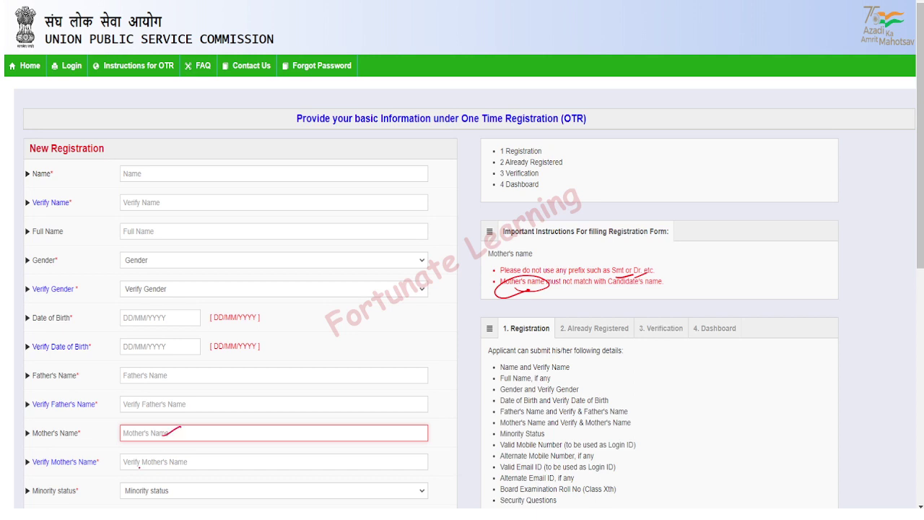
left_click_drag(142, 470, 179, 452)
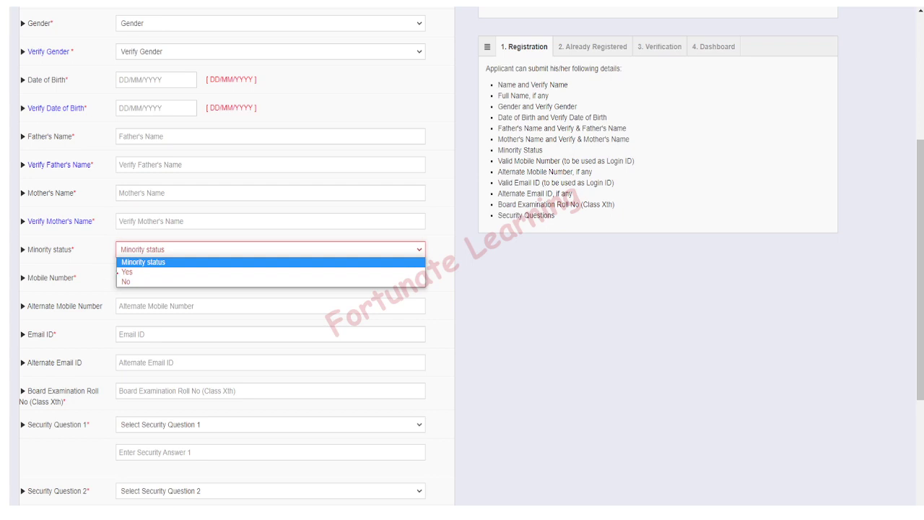
Step: Set the minority status to Yes and open the list of minority options
left_click(123, 272)
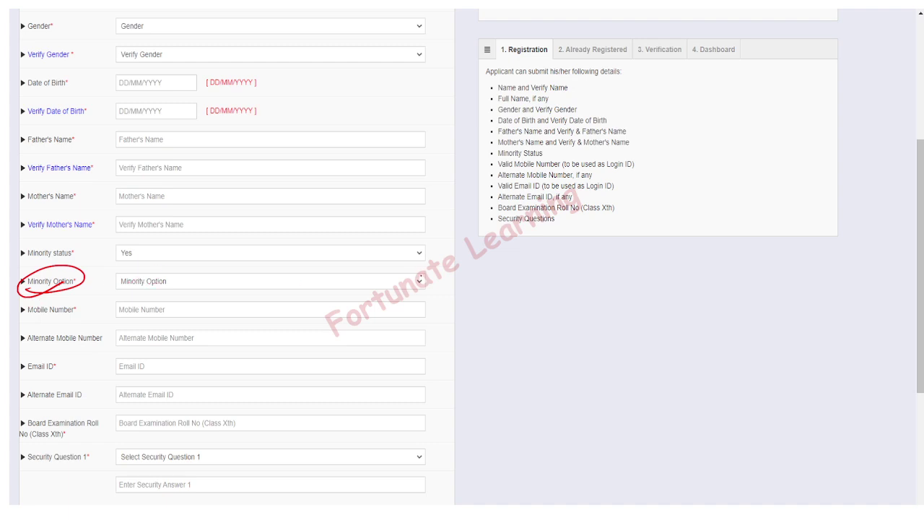
left_click(418, 281)
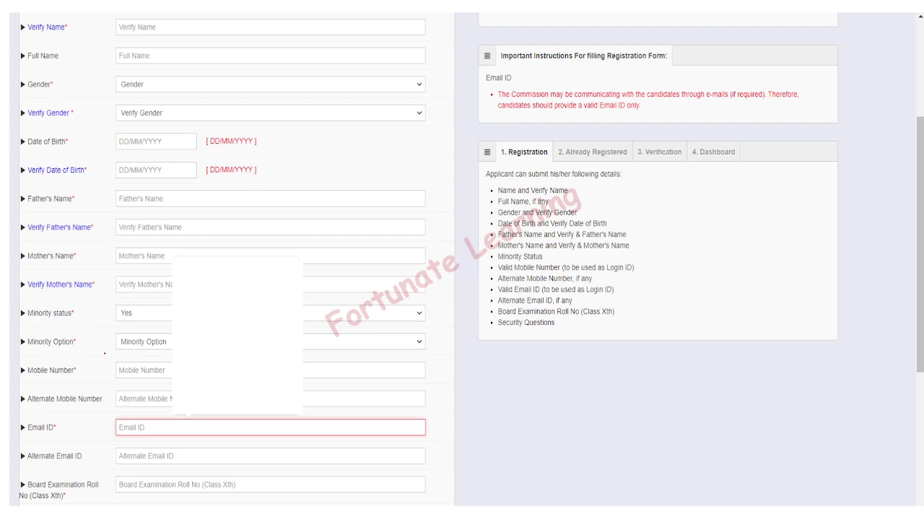
Step: Review the mobile number fields and read the Email ID instruction about providing a valid address
mouse_move(81, 355)
left_mouse_down()
mouse_move(25, 369)
mouse_move(73, 383)
mouse_move(151, 364)
left_mouse_up()
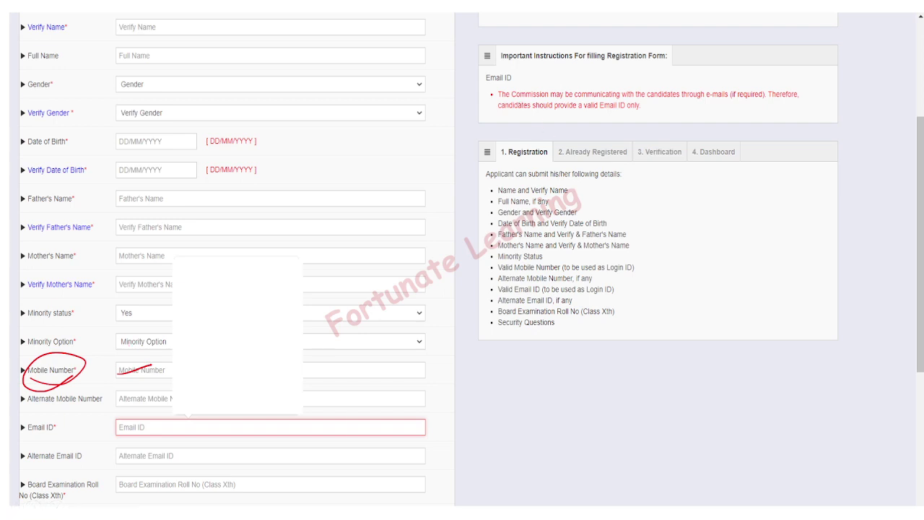
mouse_move(520, 106)
left_mouse_down()
mouse_move(694, 103)
mouse_move(741, 91)
mouse_move(715, 104)
left_mouse_up()
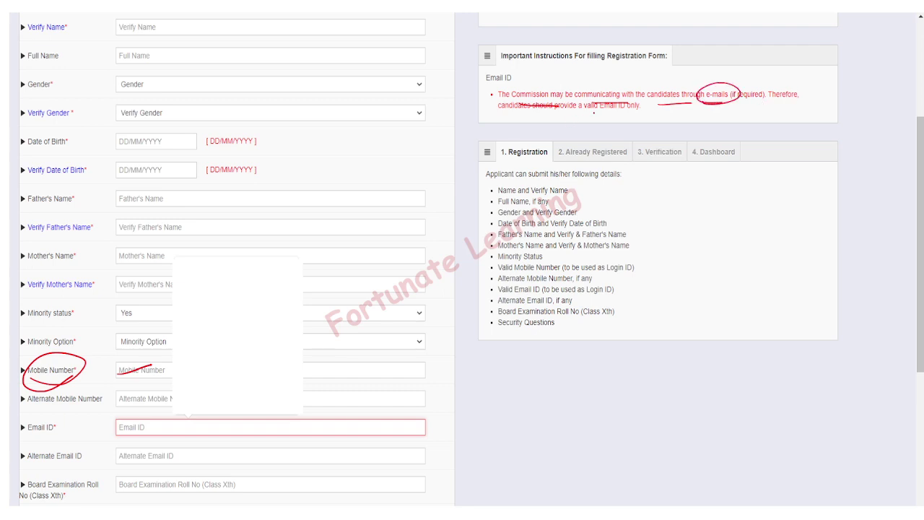
mouse_move(594, 112)
left_mouse_down()
mouse_move(654, 108)
mouse_move(613, 115)
left_mouse_up()
left_click_drag(60, 407, 101, 394)
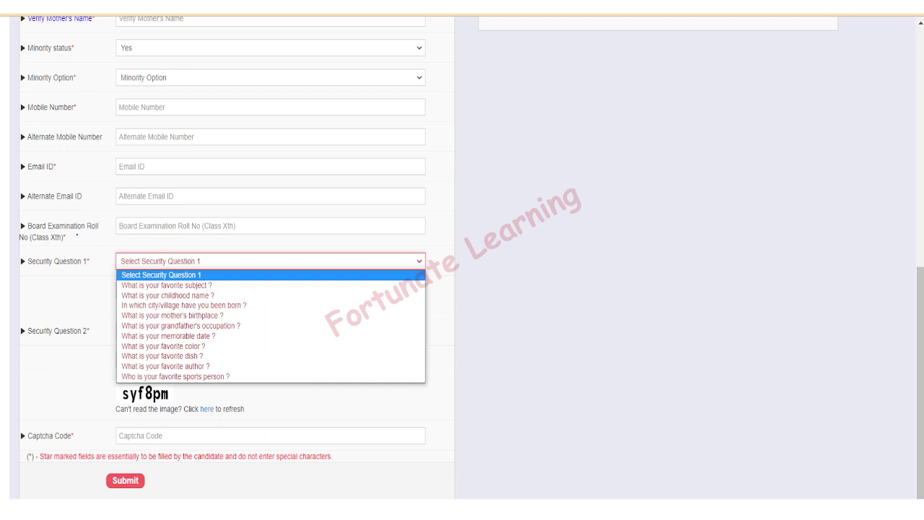
Step: Review the Class Xth board examination roll number field and the questions available for Security Question 1
left_click_drag(68, 239, 101, 223)
left_click_drag(132, 214, 127, 214)
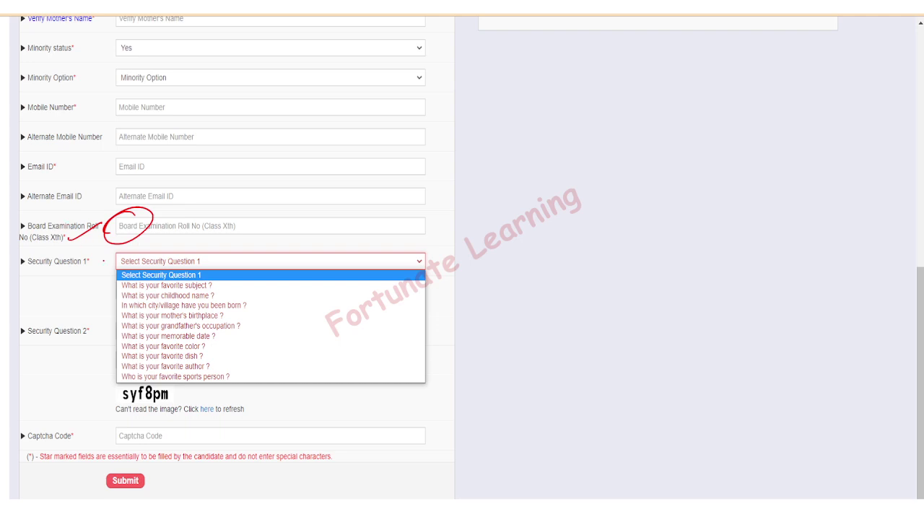
left_click_drag(54, 274, 105, 256)
mouse_move(222, 278)
left_mouse_down()
mouse_move(194, 297)
mouse_move(247, 297)
left_mouse_up()
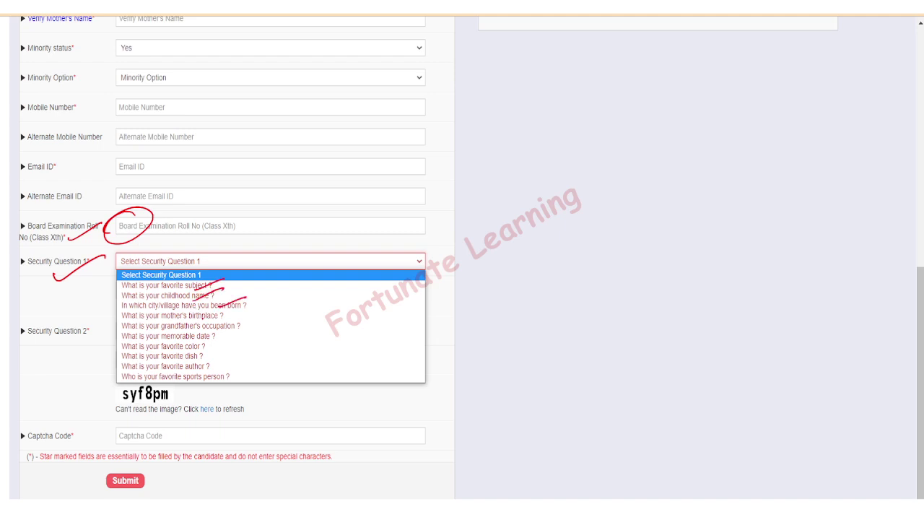
mouse_move(203, 321)
left_mouse_down()
mouse_move(231, 310)
mouse_move(218, 346)
mouse_move(240, 367)
left_mouse_up()
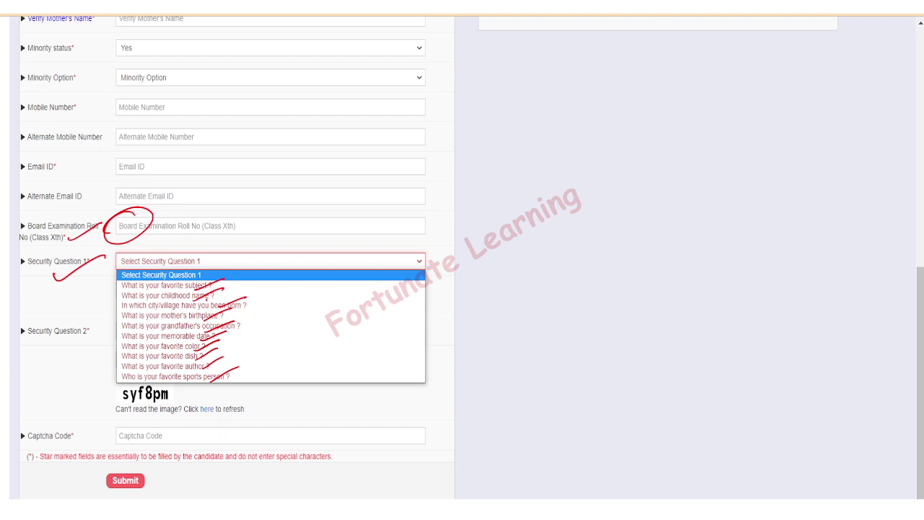
mouse_move(192, 322)
left_mouse_down()
mouse_move(246, 322)
mouse_move(255, 302)
left_mouse_up()
mouse_move(177, 384)
left_mouse_down()
mouse_move(115, 390)
mouse_move(172, 412)
left_mouse_up()
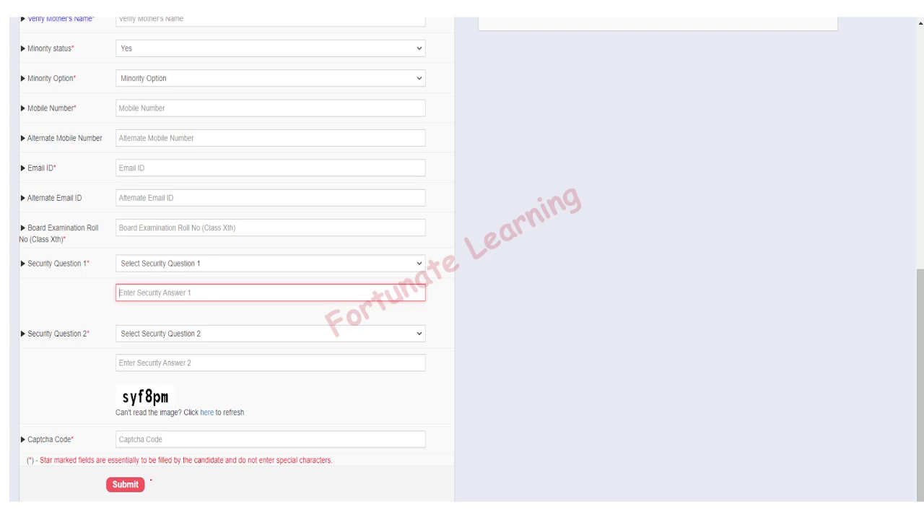
Step: Review the form's submission control and the two security questions with their answer fields
left_click_drag(99, 495, 172, 452)
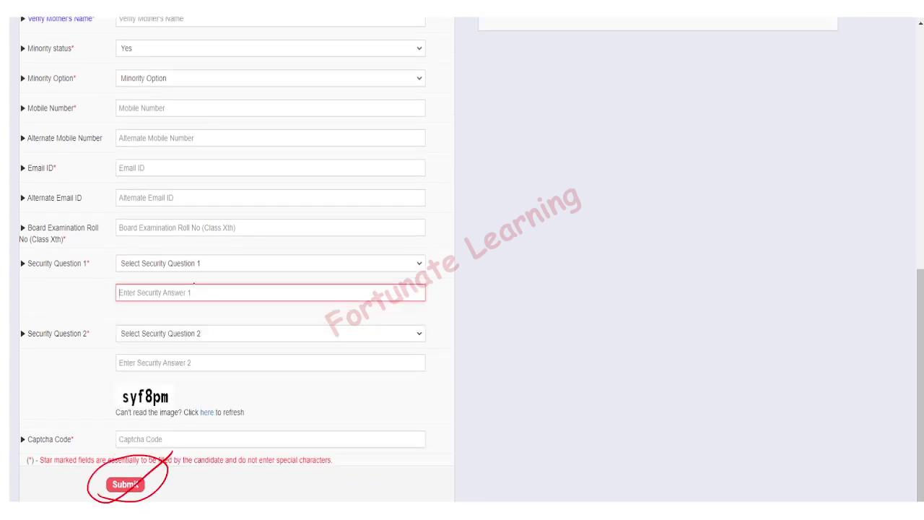
left_click_drag(179, 267, 219, 254)
left_click_drag(171, 298, 210, 278)
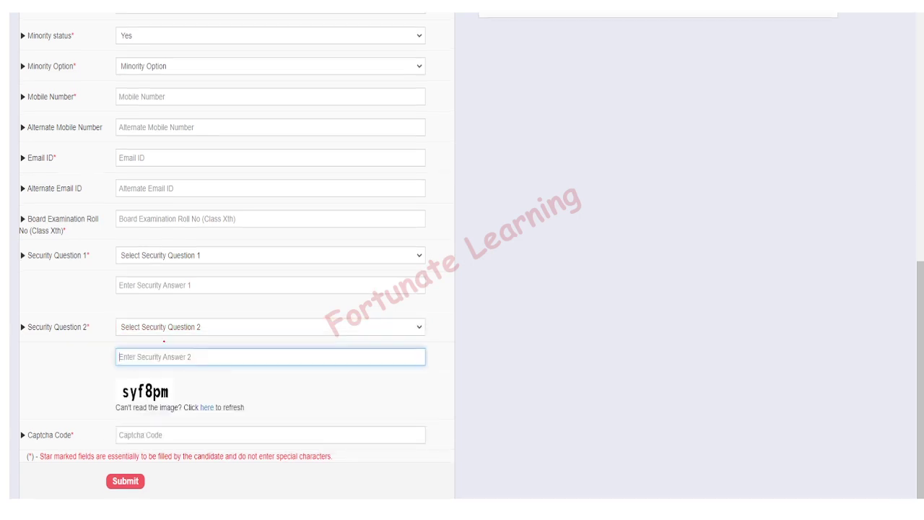
left_click_drag(170, 361, 213, 347)
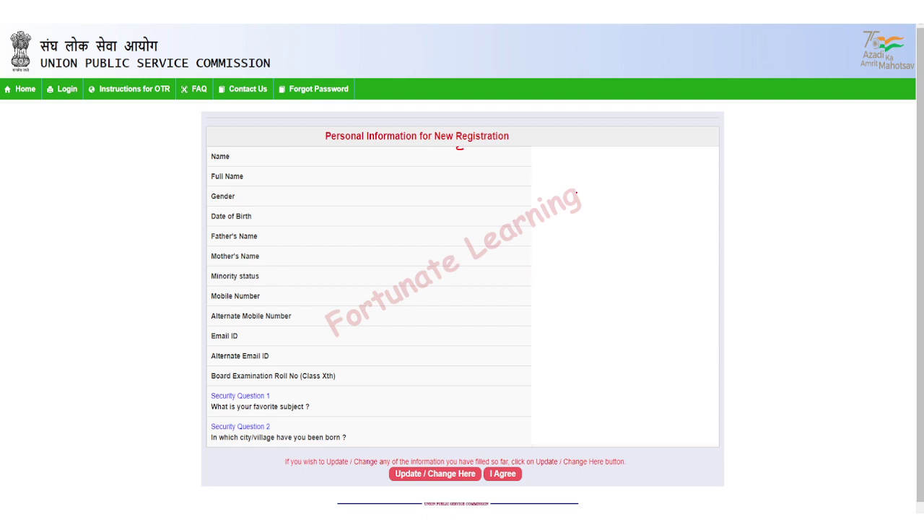
Step: Review the Personal Information for New Registration summary, checking the Name, Full Name and Gender rows and the space for entered values
left_click_drag(592, 166, 618, 159)
left_click_drag(604, 194, 630, 190)
left_click_drag(618, 232, 650, 225)
left_click_drag(623, 295, 648, 293)
left_click_drag(643, 347, 660, 338)
left_click_drag(235, 159, 266, 145)
left_click_drag(253, 176, 282, 160)
left_click_drag(242, 199, 270, 186)
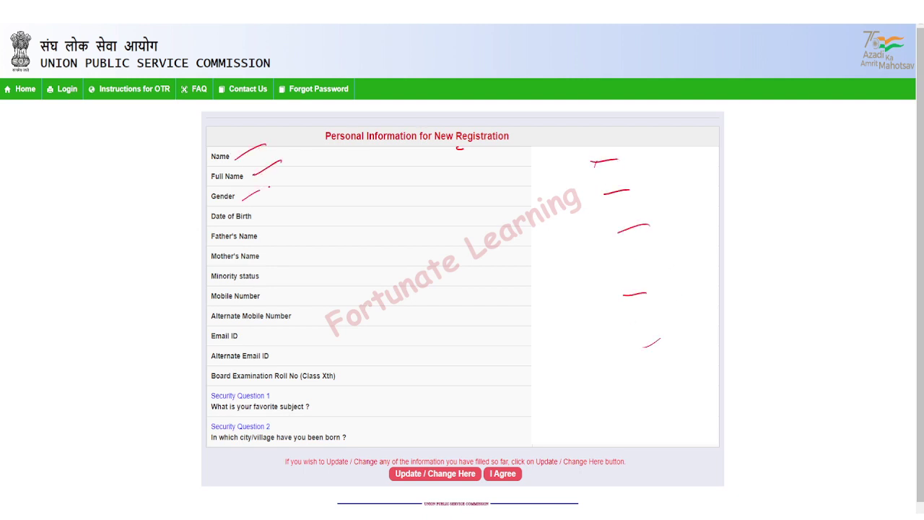
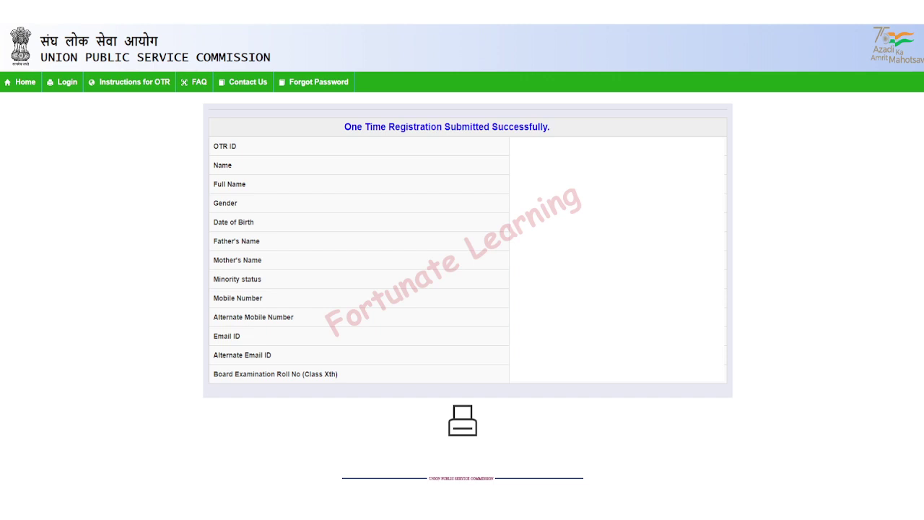
Step: Review the details listed on the submitted One Time Registration page, from OTR ID through Mother's Name
mouse_move(250, 149)
left_mouse_down()
mouse_move(264, 145)
mouse_move(261, 201)
mouse_move(280, 216)
left_mouse_up()
left_click_drag(269, 246, 289, 236)
left_click_drag(274, 269, 297, 258)
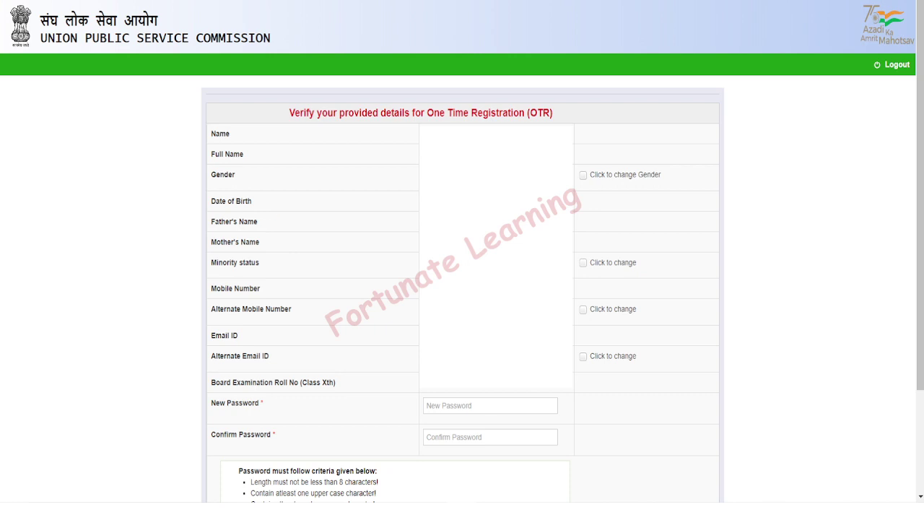
Step: Examine the OTR verification page's New Password and Confirm Password rows and its Name, Full Name, Gender and Father's Name rows
left_click_drag(247, 417, 273, 405)
left_click_drag(256, 443, 280, 435)
left_click_drag(233, 136, 247, 129)
left_click_drag(231, 160, 255, 149)
left_click_drag(224, 190, 244, 179)
left_click_drag(233, 219, 260, 207)
Step: Check the change options for Gender, Minority status, Alternate Mobile Number and Alternate Email ID
mouse_move(601, 182)
left_mouse_down()
mouse_move(679, 179)
mouse_move(644, 184)
left_mouse_up()
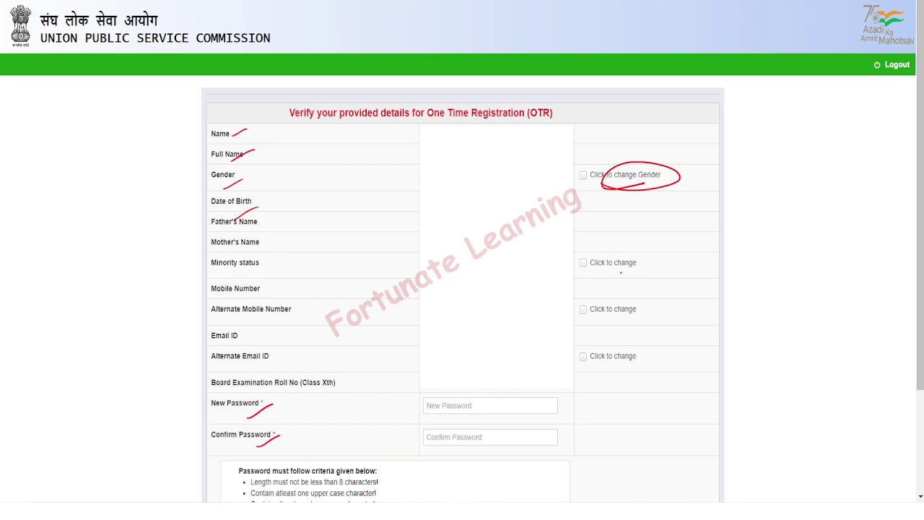
left_click_drag(622, 272, 640, 265)
left_click_drag(622, 320, 644, 315)
left_click_drag(603, 367, 633, 357)
Step: Read the password criteria on length, letter case, digits and special characters, and review the two password fields and submission control
scroll(167, 204, "down", 2)
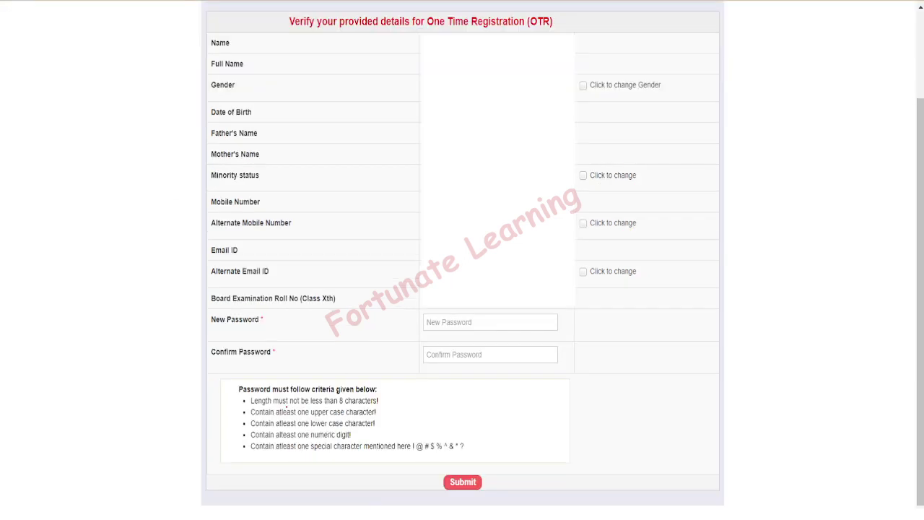
mouse_move(347, 405)
left_mouse_down()
mouse_move(395, 396)
mouse_move(345, 402)
mouse_move(352, 440)
left_mouse_up()
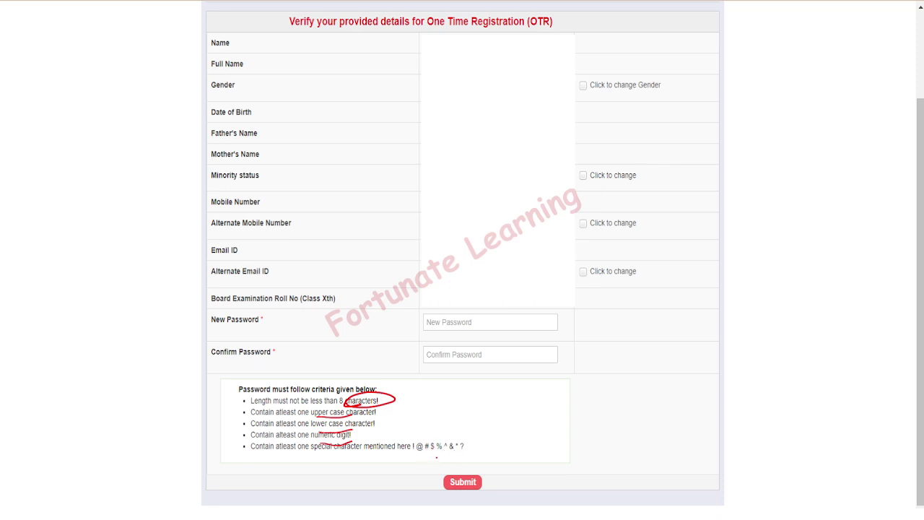
mouse_move(417, 453)
left_mouse_down()
mouse_move(415, 436)
mouse_move(449, 447)
left_mouse_up()
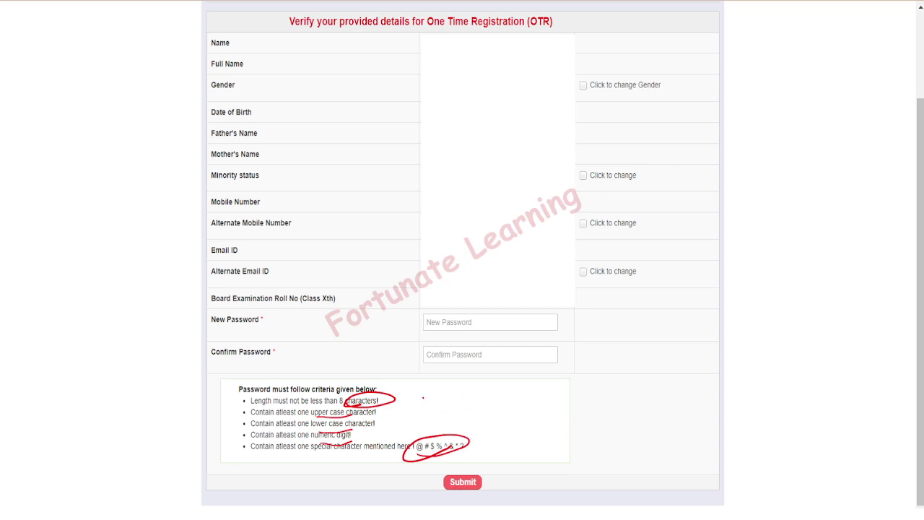
left_click_drag(420, 323, 438, 318)
left_click_drag(419, 357, 450, 352)
mouse_move(481, 469)
left_mouse_down()
mouse_move(469, 449)
mouse_move(435, 497)
left_mouse_up()
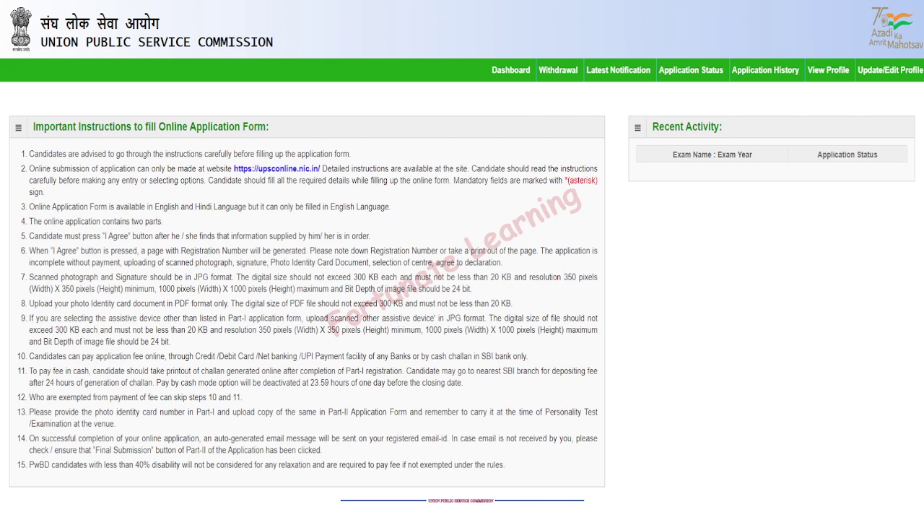
Step: Read application instructions 1 to 4 on careful reading, the submission website, the form's language and its two parts
mouse_move(143, 161)
left_mouse_down()
mouse_move(344, 156)
mouse_move(325, 167)
left_mouse_up()
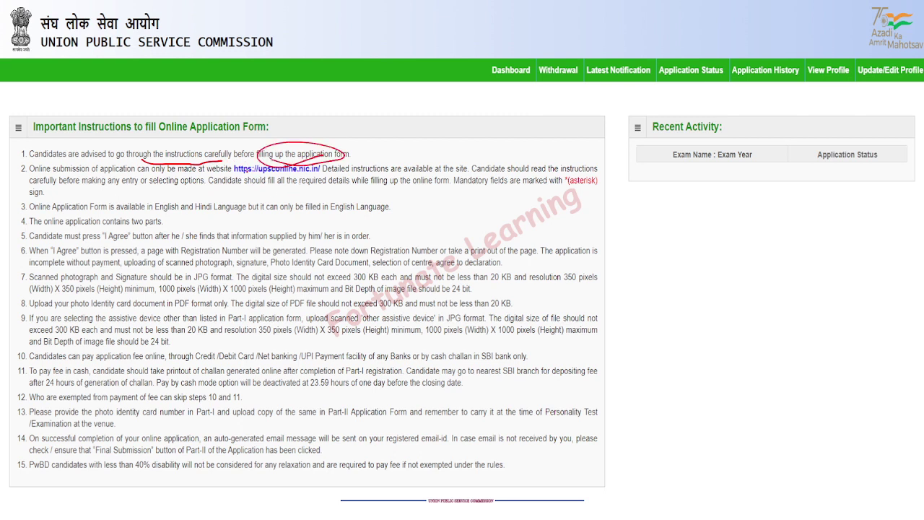
mouse_move(249, 177)
left_mouse_down()
mouse_move(238, 168)
mouse_move(287, 181)
left_mouse_up()
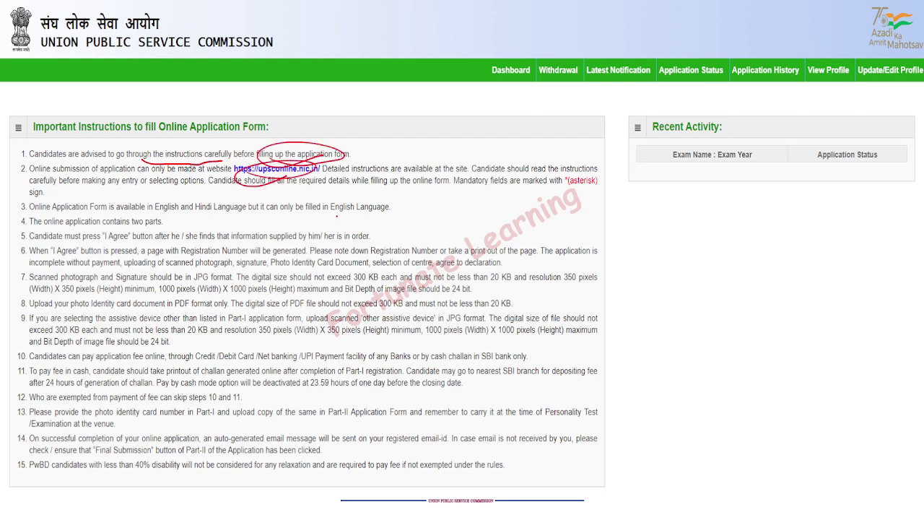
mouse_move(361, 215)
left_mouse_down()
mouse_move(327, 205)
mouse_move(370, 215)
left_mouse_up()
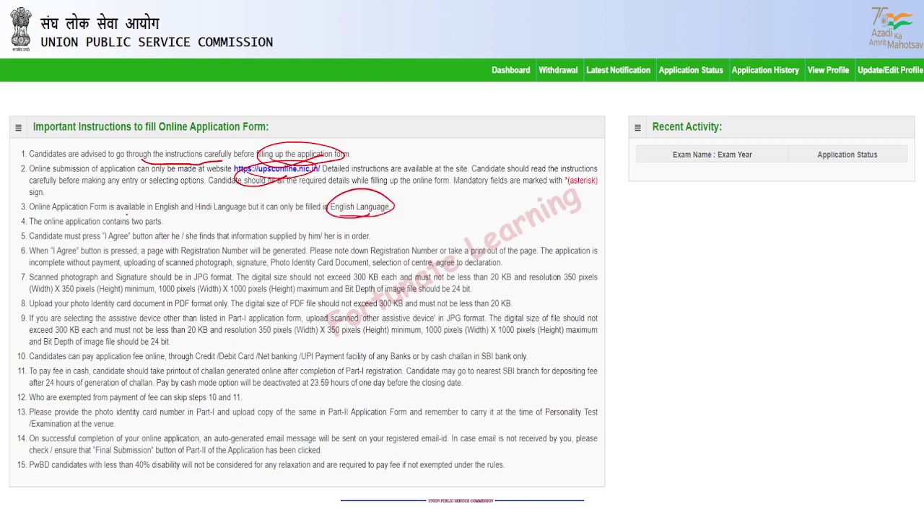
mouse_move(162, 211)
left_mouse_down()
mouse_move(192, 199)
mouse_move(243, 204)
left_mouse_up()
left_click_drag(142, 228, 170, 229)
Step: Read application instructions 5 to 7 on the I Agree button, checking supplied information, and the photograph and signature format
mouse_move(137, 221)
left_mouse_down()
mouse_move(108, 248)
mouse_move(134, 224)
left_mouse_up()
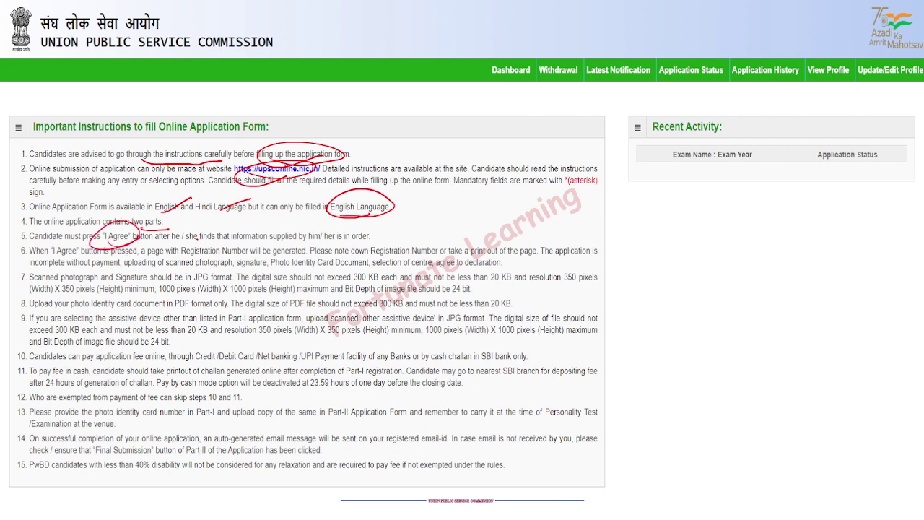
left_click_drag(215, 242, 247, 242)
left_click_drag(338, 244, 367, 240)
mouse_move(109, 235)
left_mouse_down()
mouse_move(65, 262)
mouse_move(94, 250)
left_mouse_up()
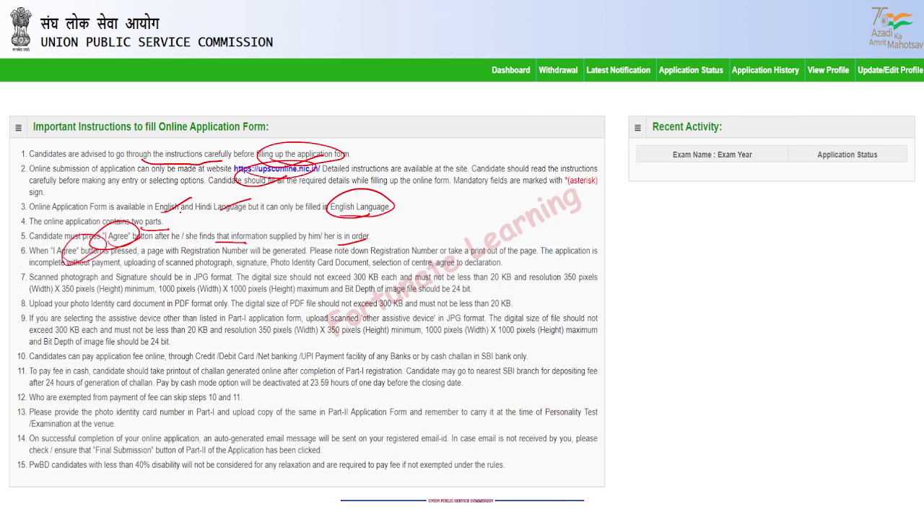
left_click_drag(53, 286, 97, 282)
mouse_move(210, 290)
left_mouse_down()
mouse_move(187, 278)
mouse_move(218, 287)
left_mouse_up()
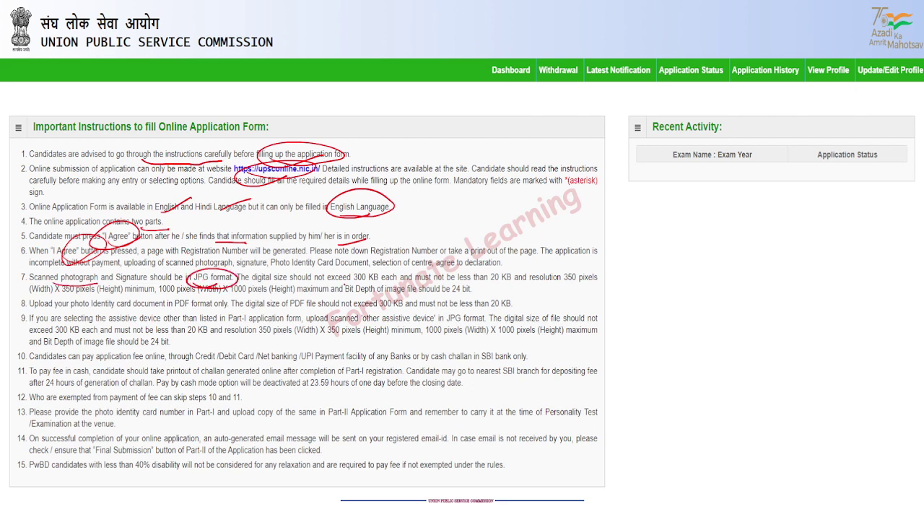